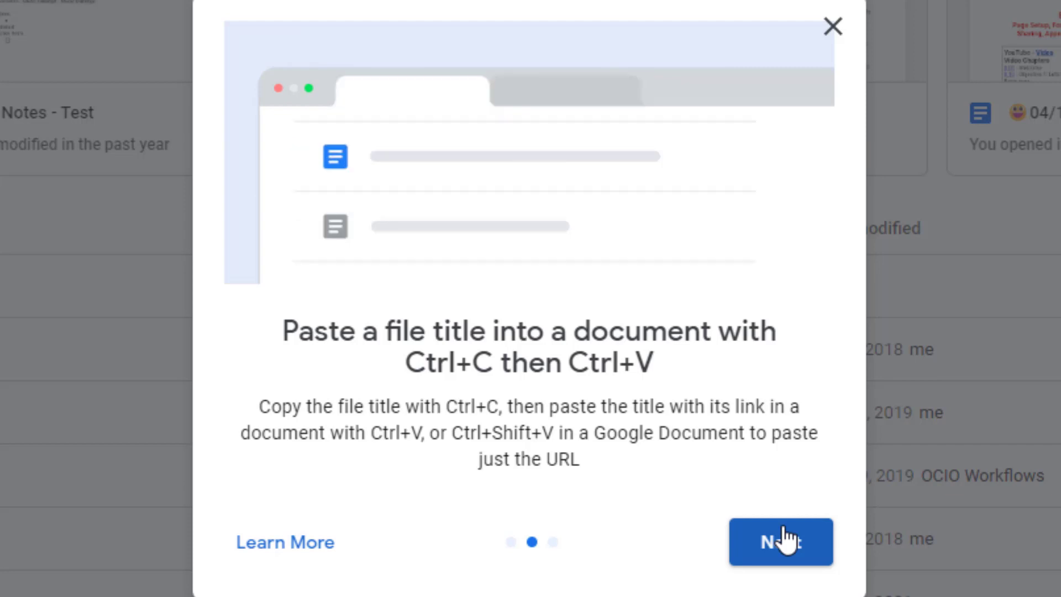
Go through the remaining pages of the keyboard shortcuts introduction and dismiss it.
left_click(784, 539)
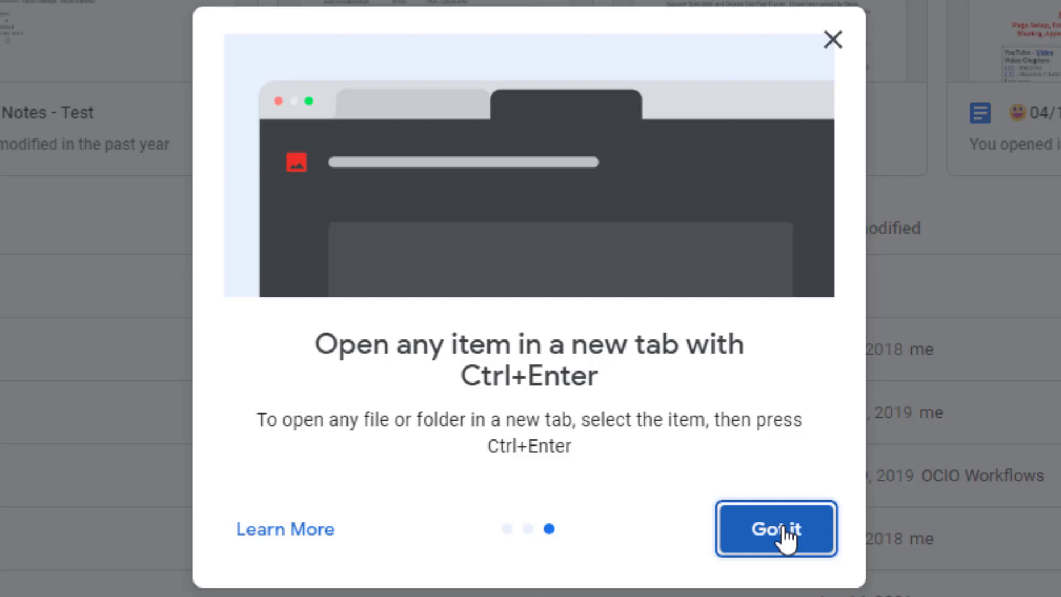
left_click(780, 530)
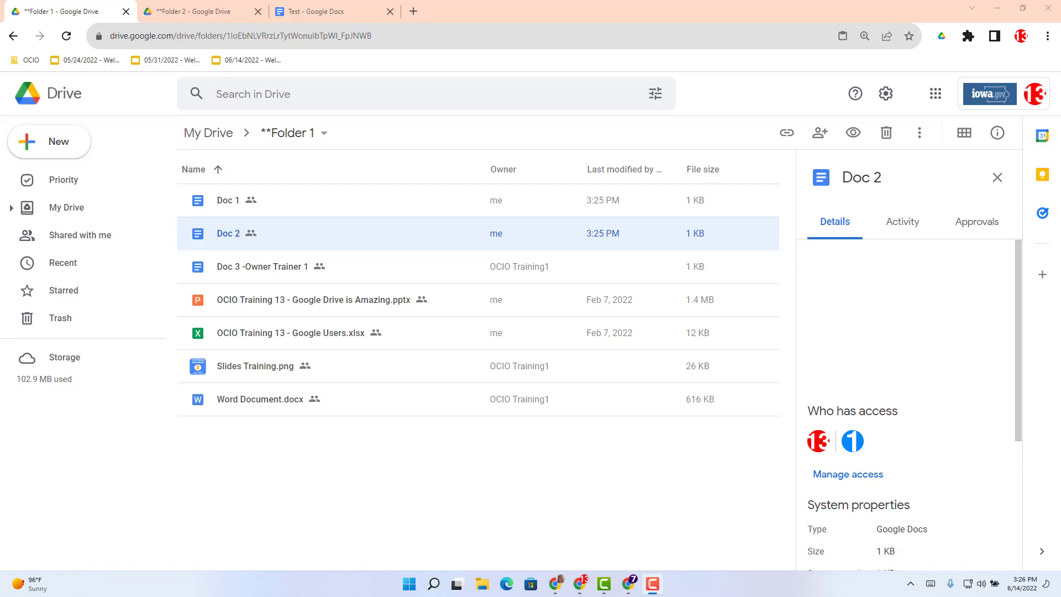
Copy the file Doc 1 from **Folder 1 and paste the copy into **Folder 2.
left_click(223, 206)
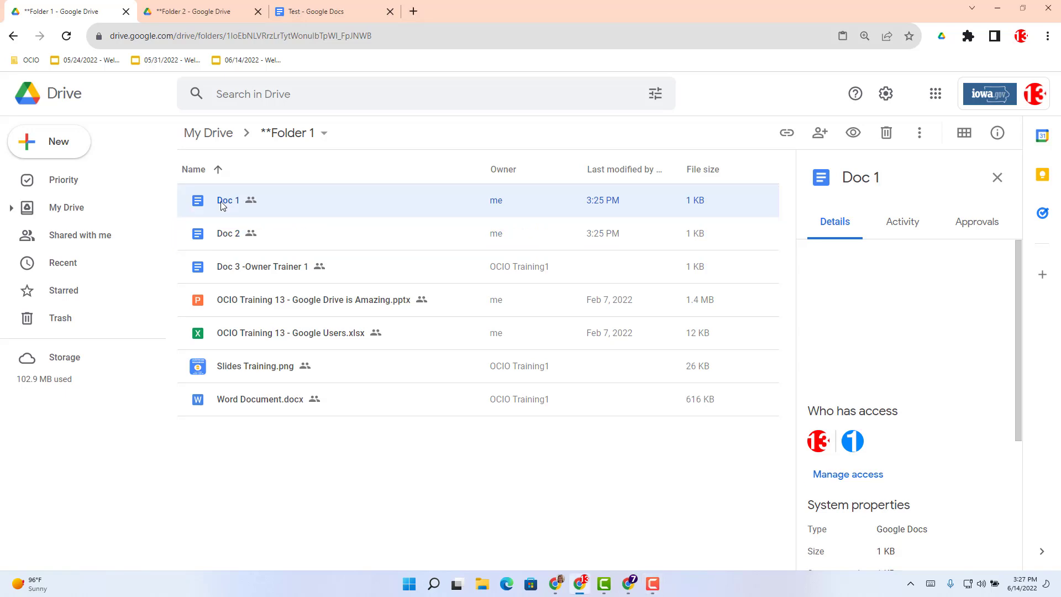
key("ctrl+c")
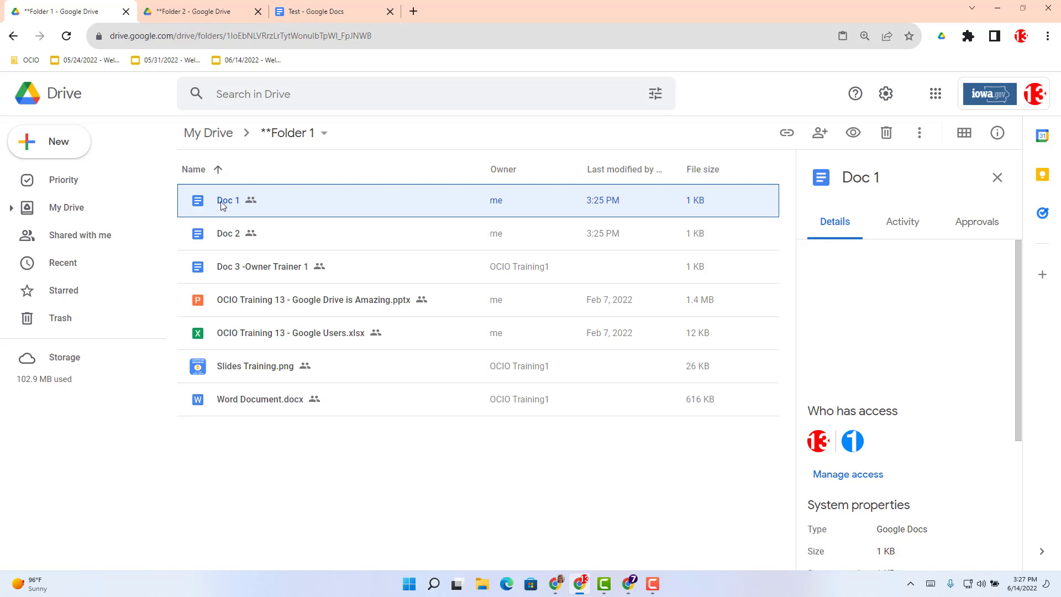
key("ctrl+v")
left_click(190, 21)
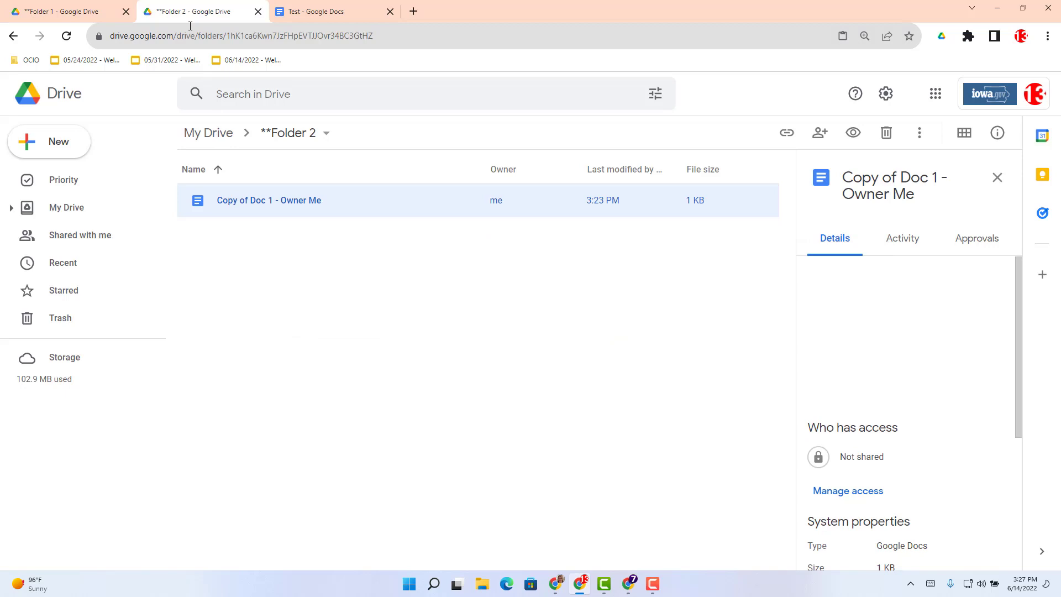
left_click(231, 265)
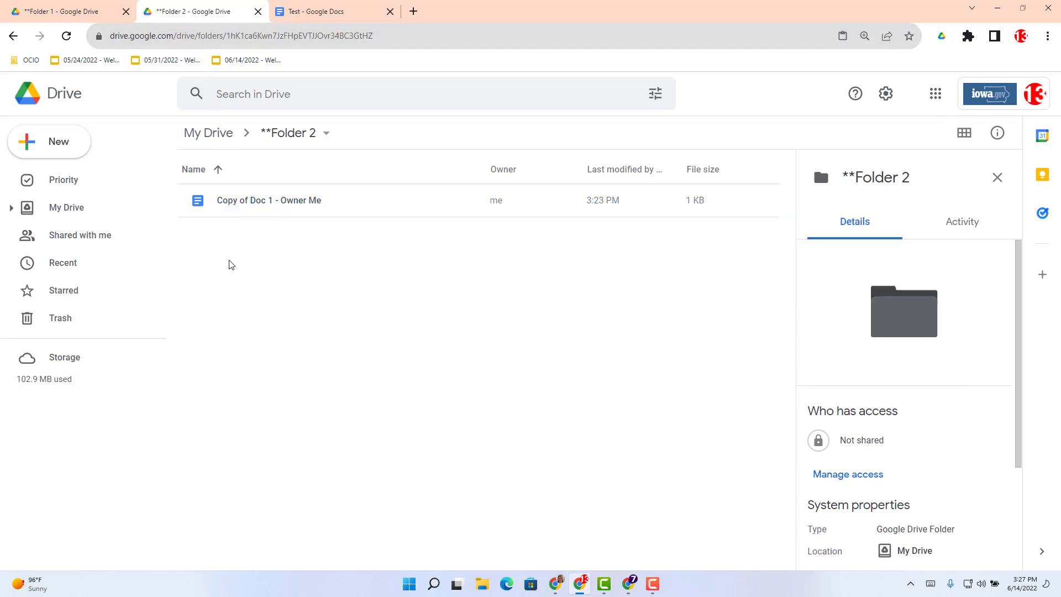
key("ctrl+v")
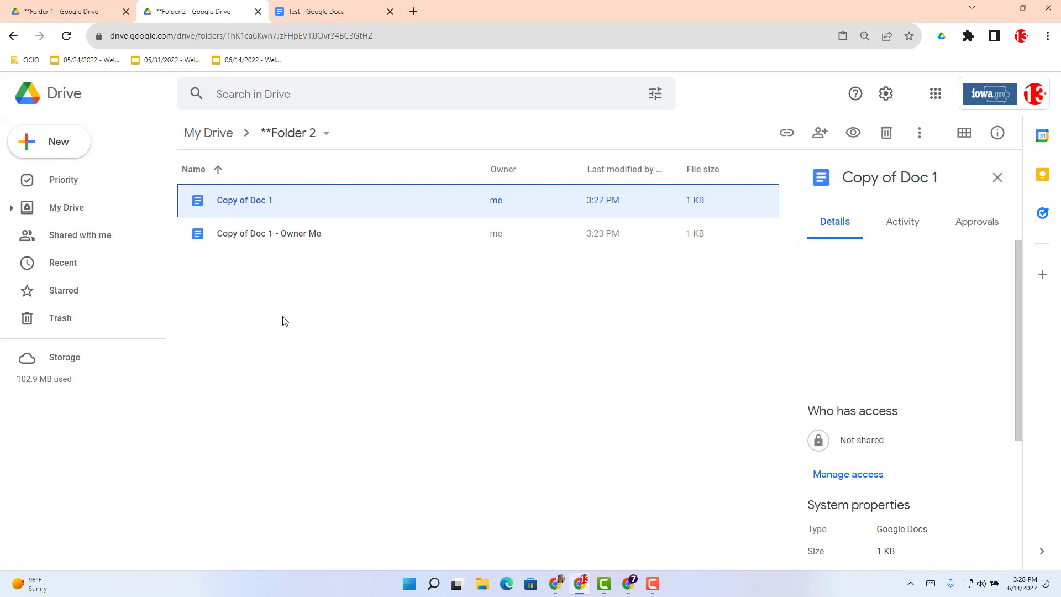
Paste the copied Doc 1 title with its link into the Test document.
left_click(329, 12)
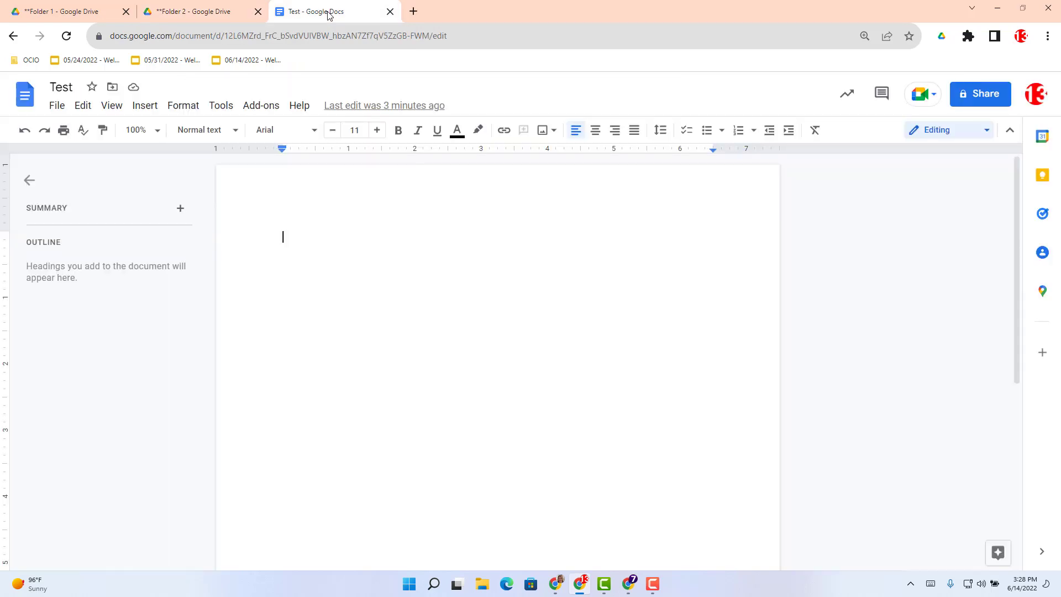
key("ctrl+v")
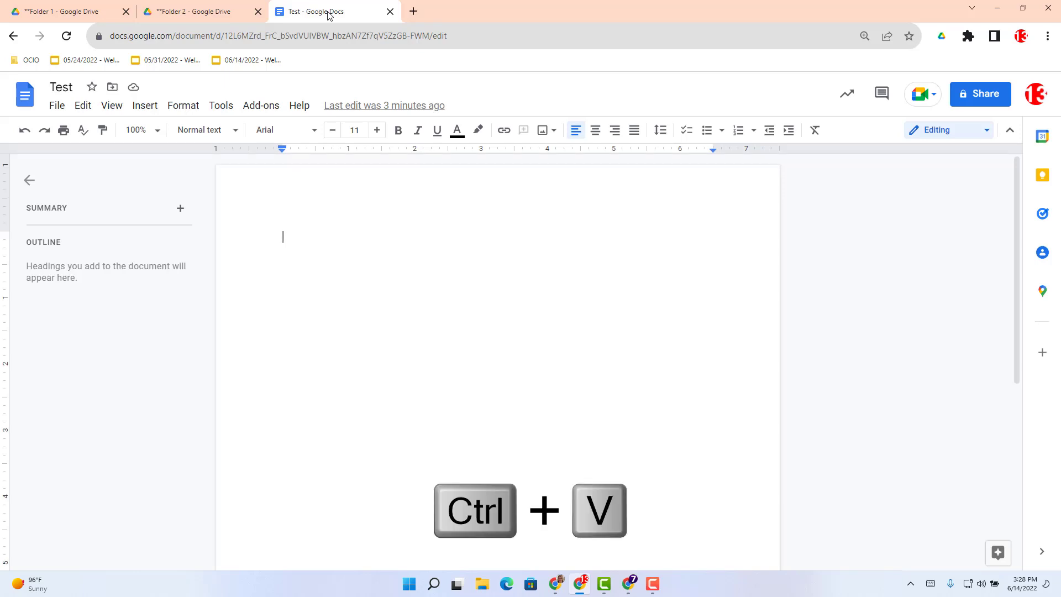
key("ctrl+v")
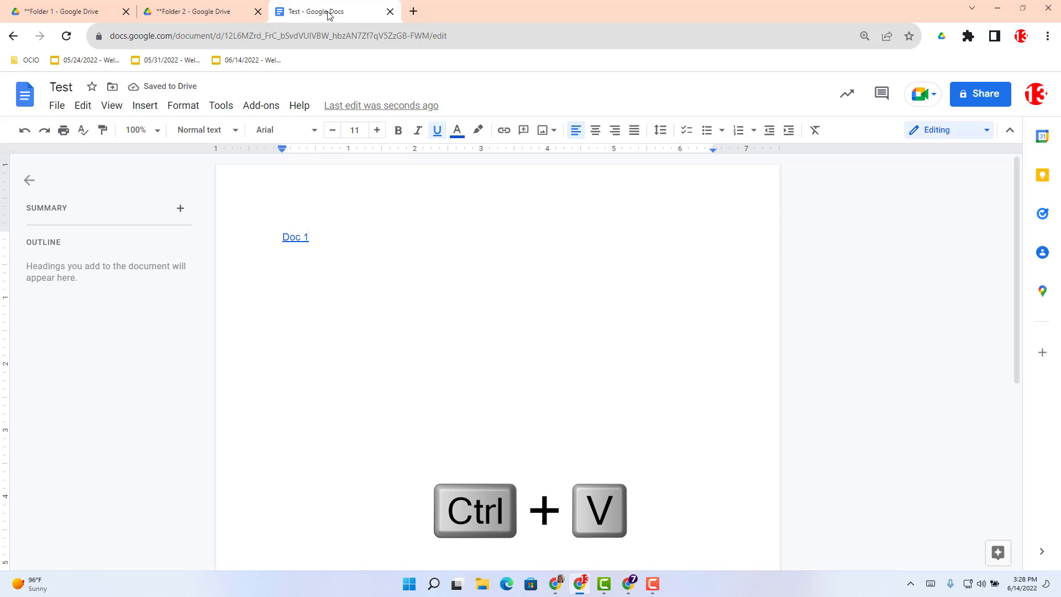
Return to **Folder 1, add the non-adjacent file Doc 3 -Owner Trainer 1 to the Doc 1 selection, and clear the selection.
key("ctrl+1")
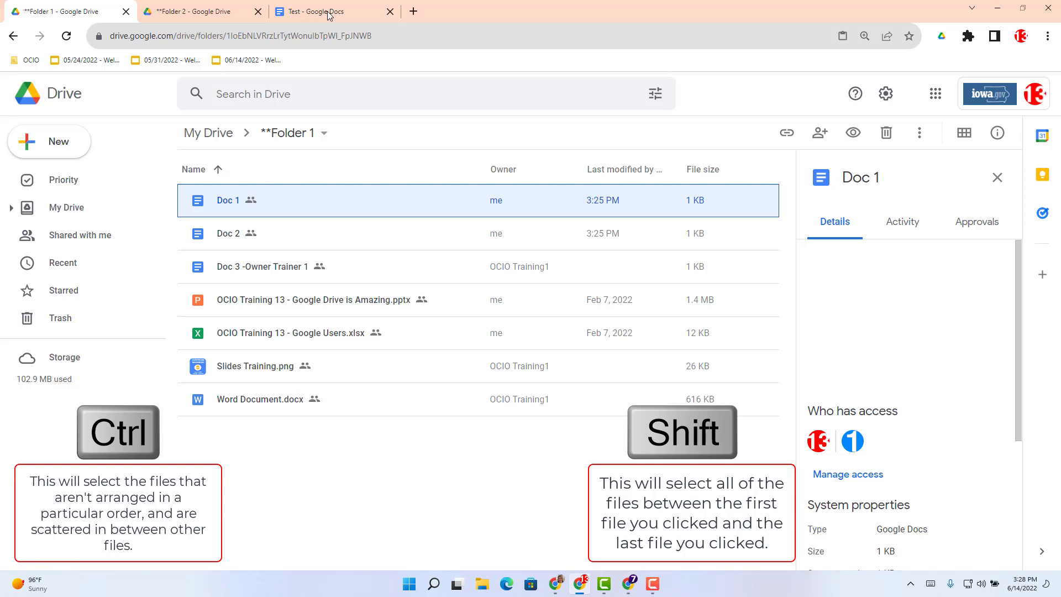
left_click(246, 273, "ctrl")
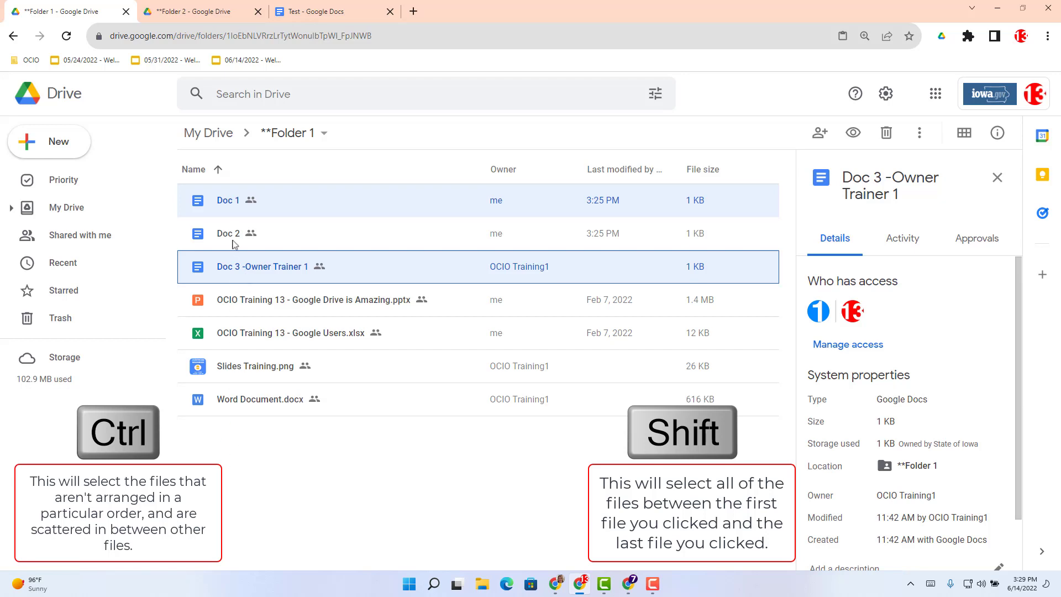
key("Escape")
Select the continuous range of files from Doc 1 to Doc 3 -Owner Trainer 1, and deselect them.
left_click(235, 203)
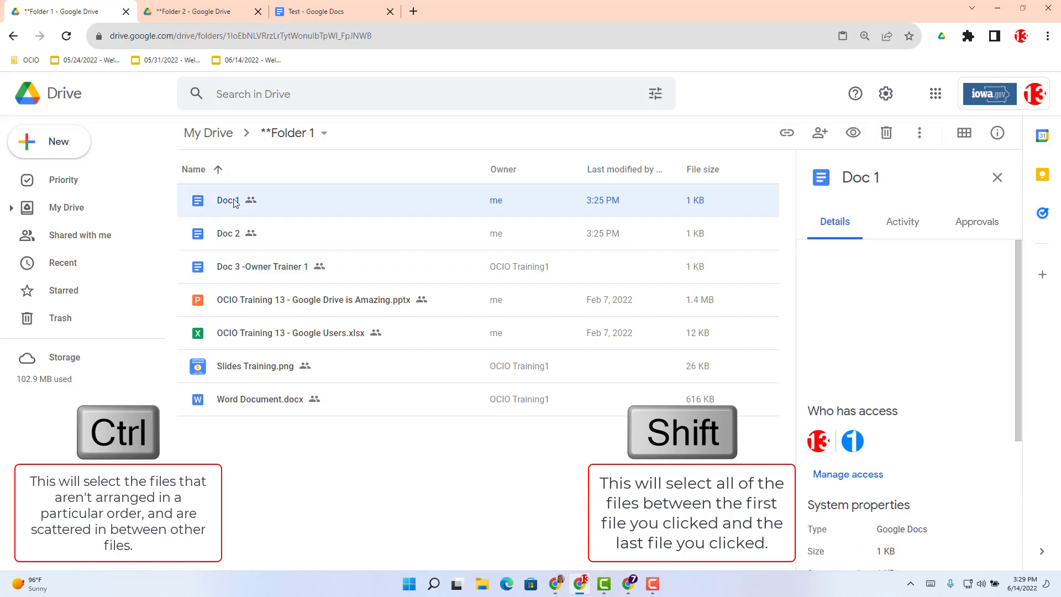
key("shift")
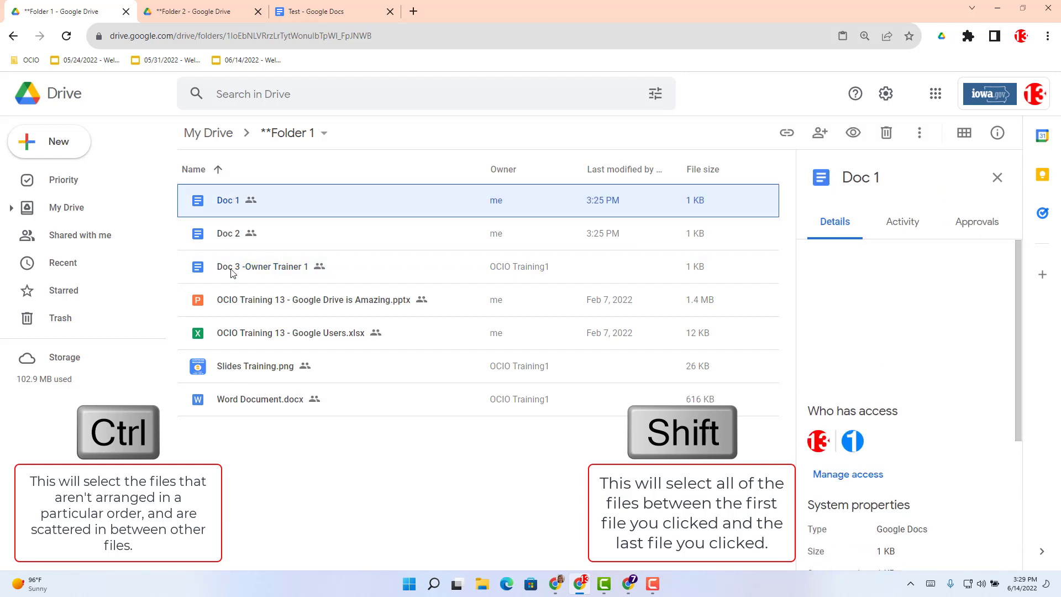
left_click(233, 273, "shift")
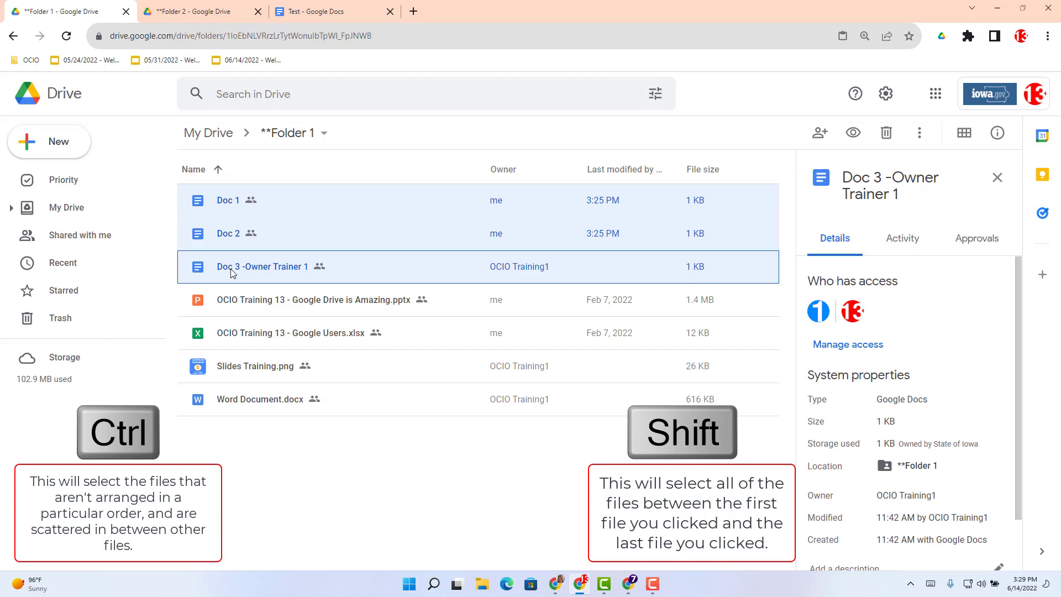
left_click(260, 496)
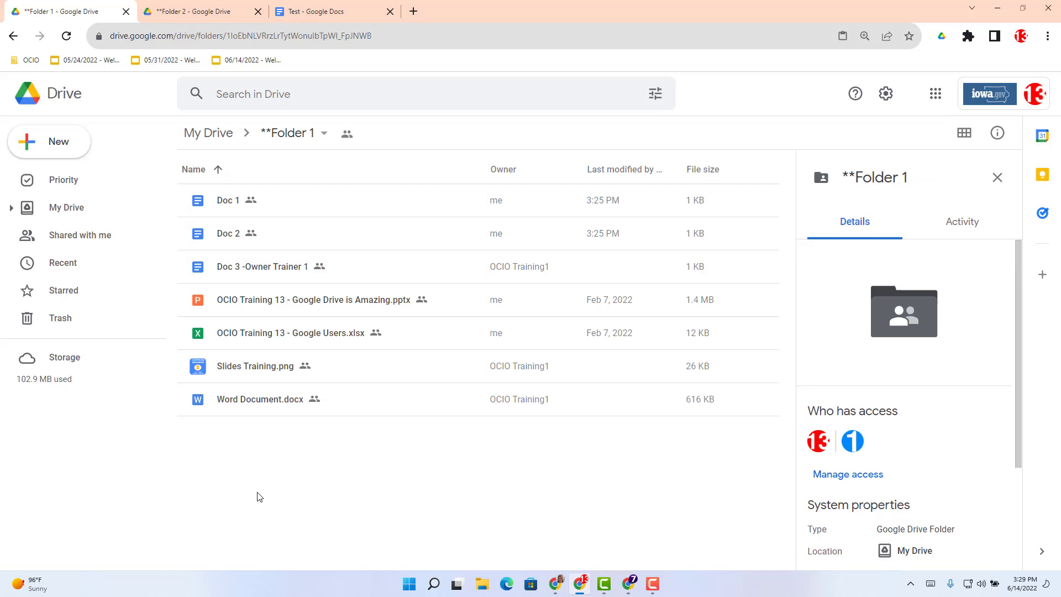
Move Word Document.docx from **Folder 1 to **Folder 2 by cutting and pasting it.
key("ctrl+x")
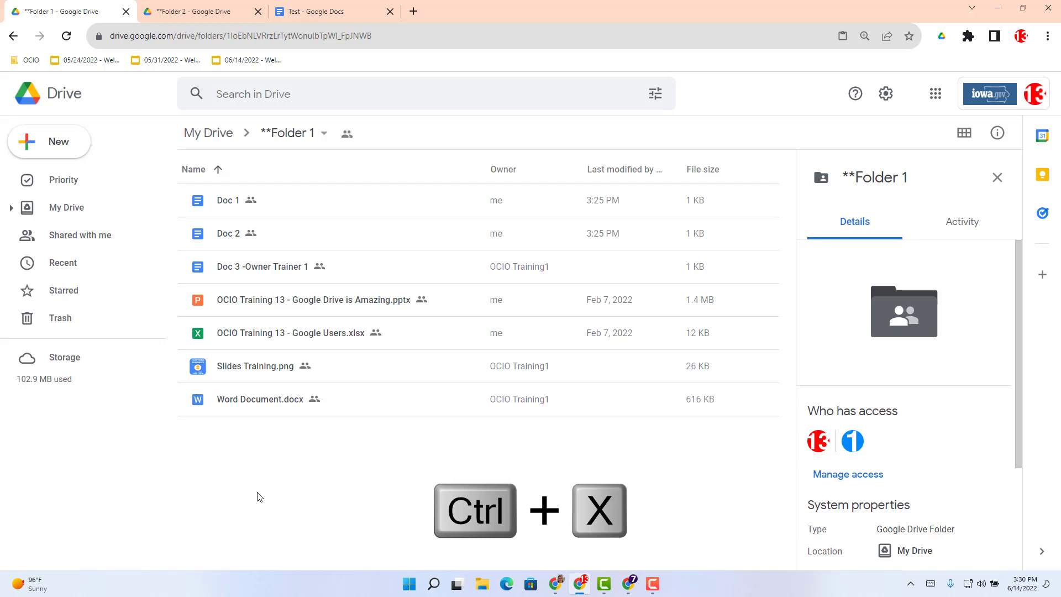
left_click(235, 404)
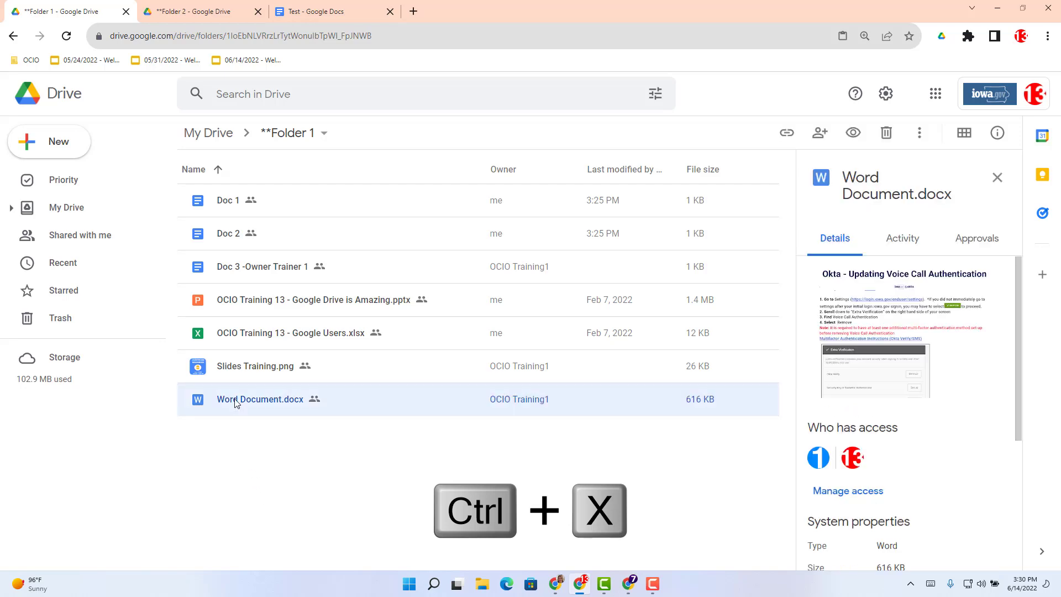
key("ctrl+x")
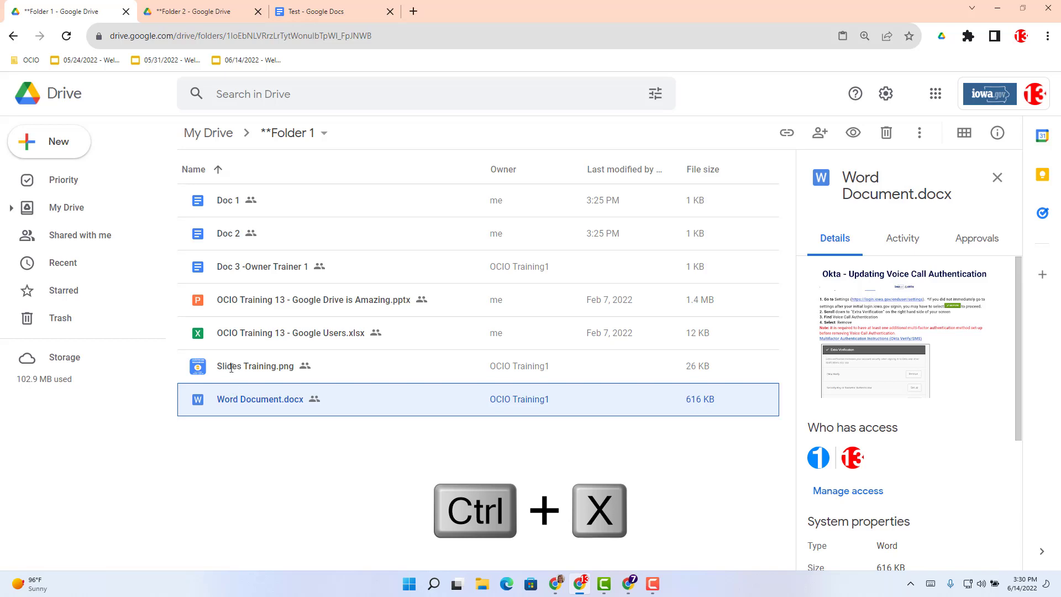
left_click(184, 15)
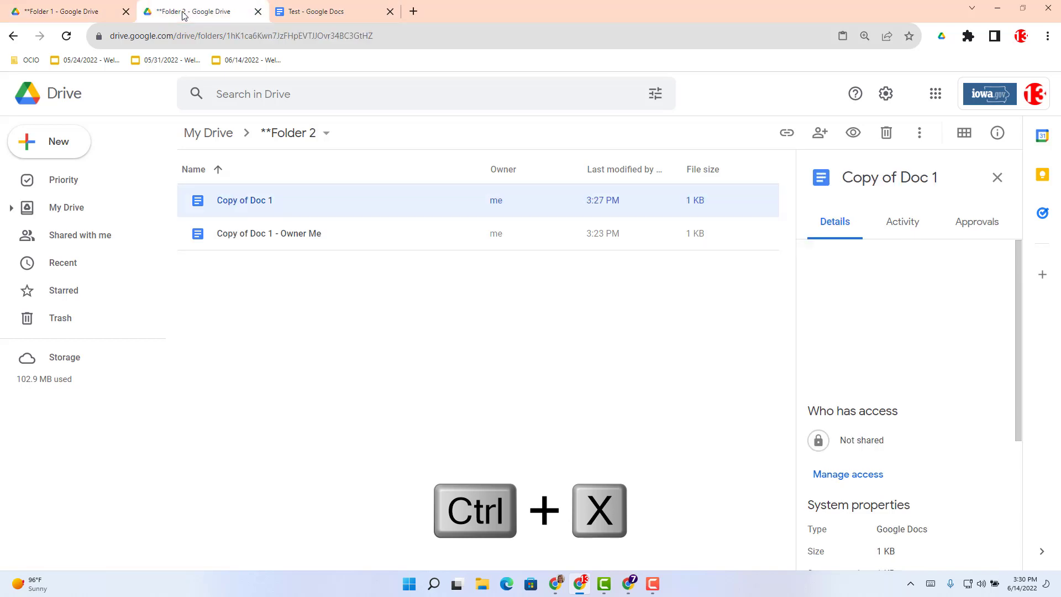
left_click(233, 317)
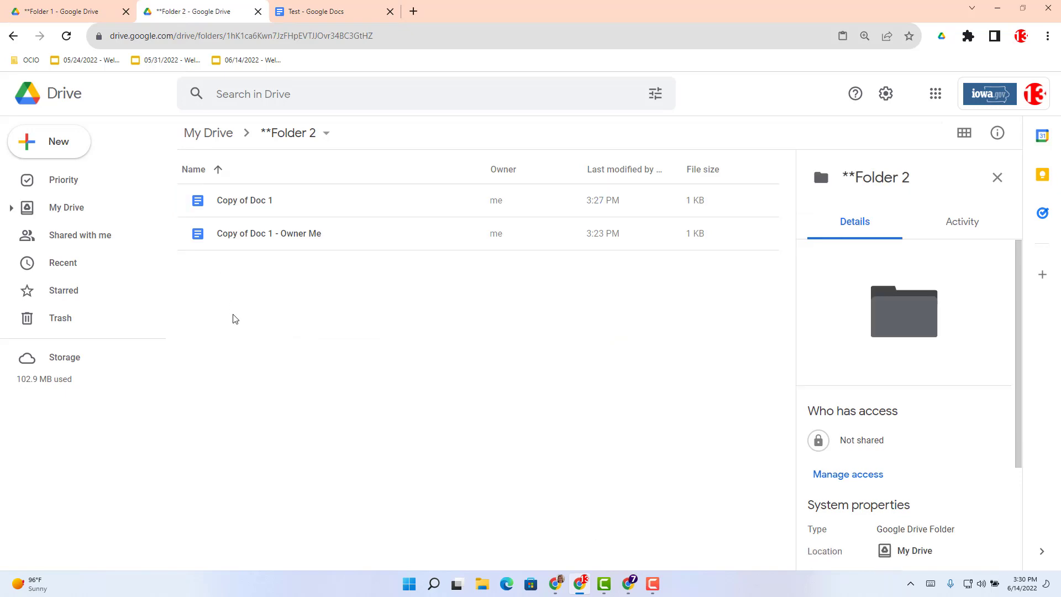
key("ctrl+v")
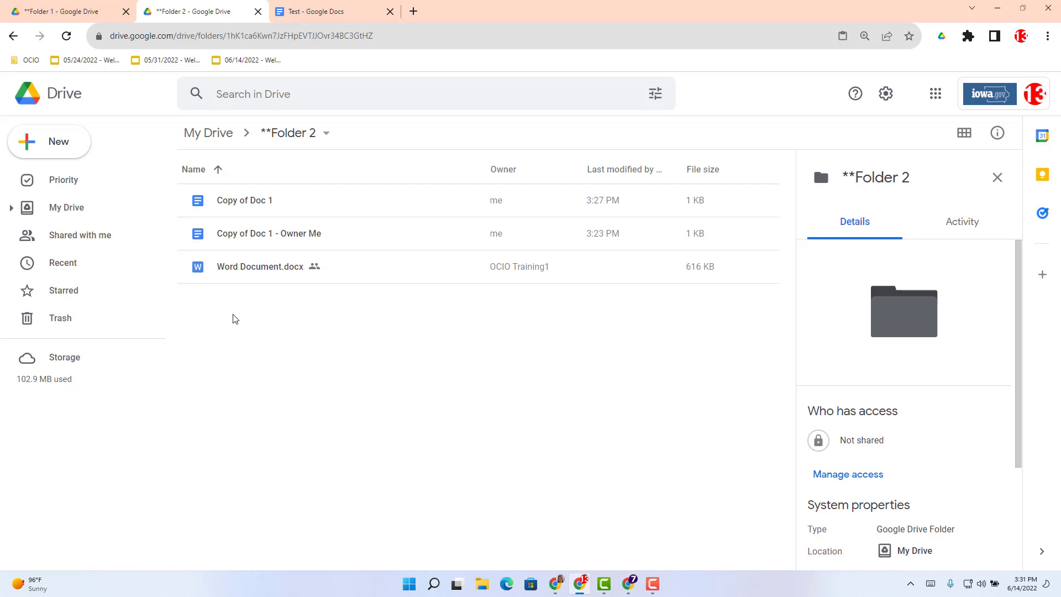
Create a shortcut in **Folder 2 to the Slides Training.png file stored in **Folder 1.
key("ctrl+shift+Tab")
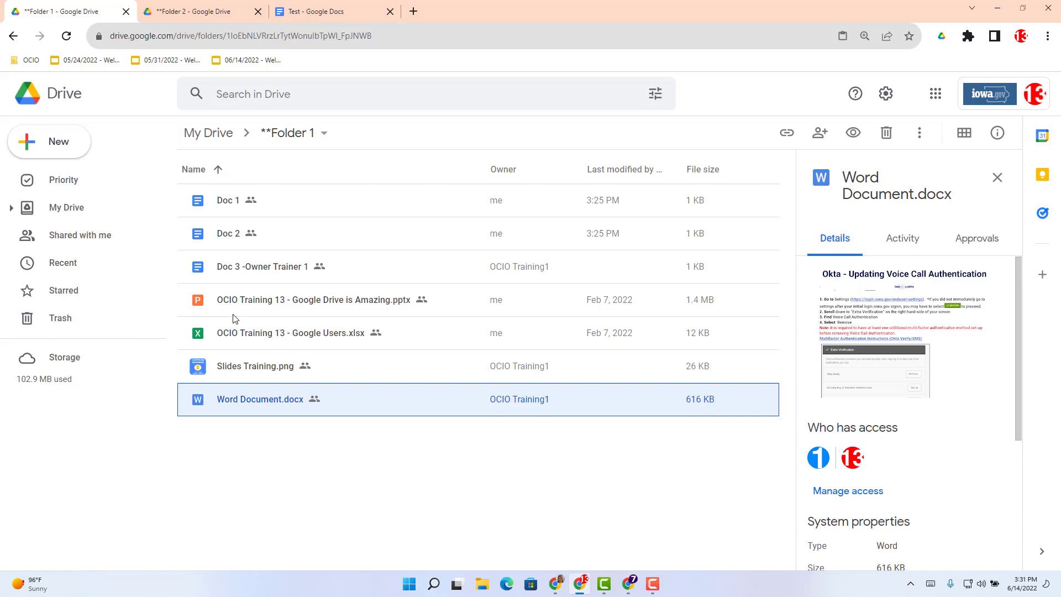
left_click(247, 376)
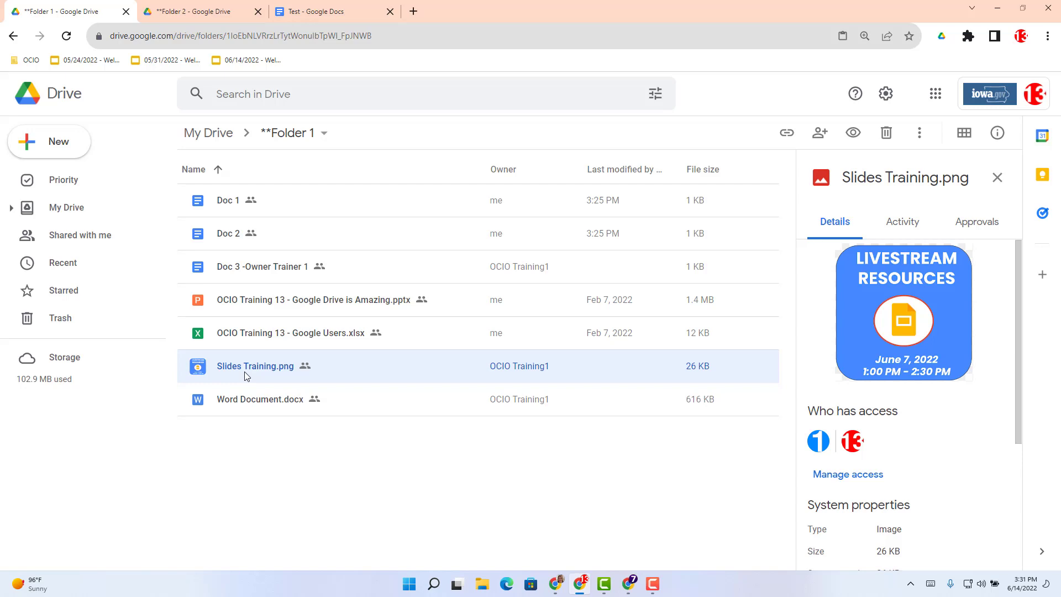
key("ctrl+c")
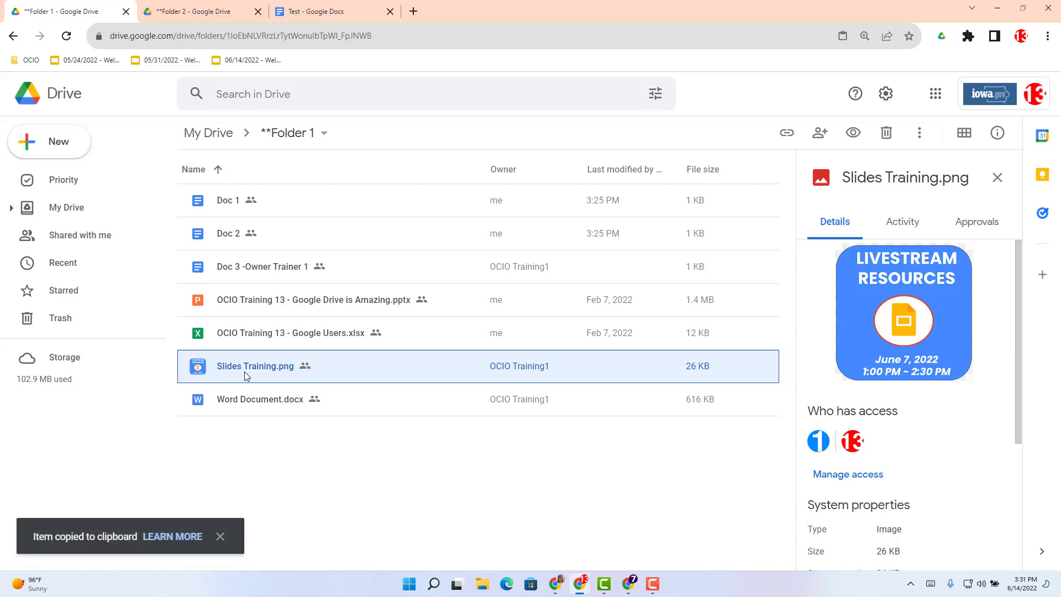
left_click(208, 15)
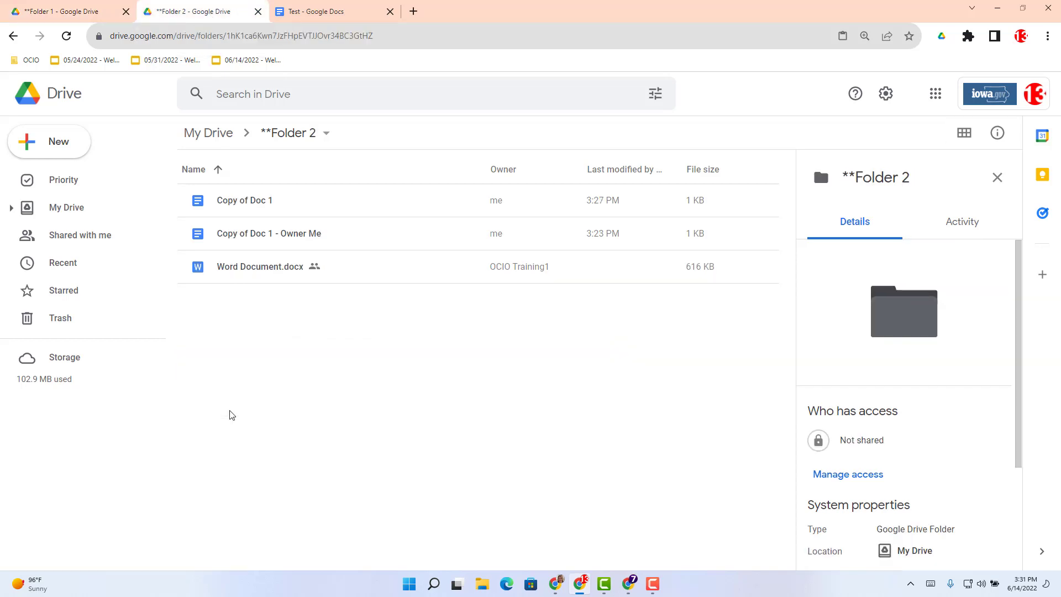
key("ctrl+shift+v")
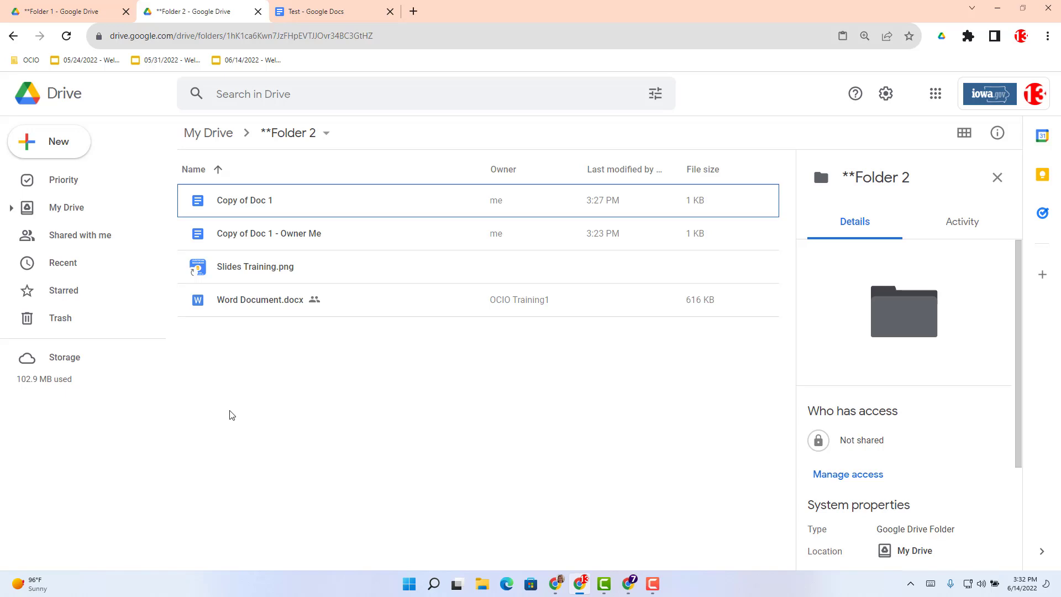
Open Copy of Doc 1 from **Folder 2 in a new browser tab.
key("ctrl+Return")
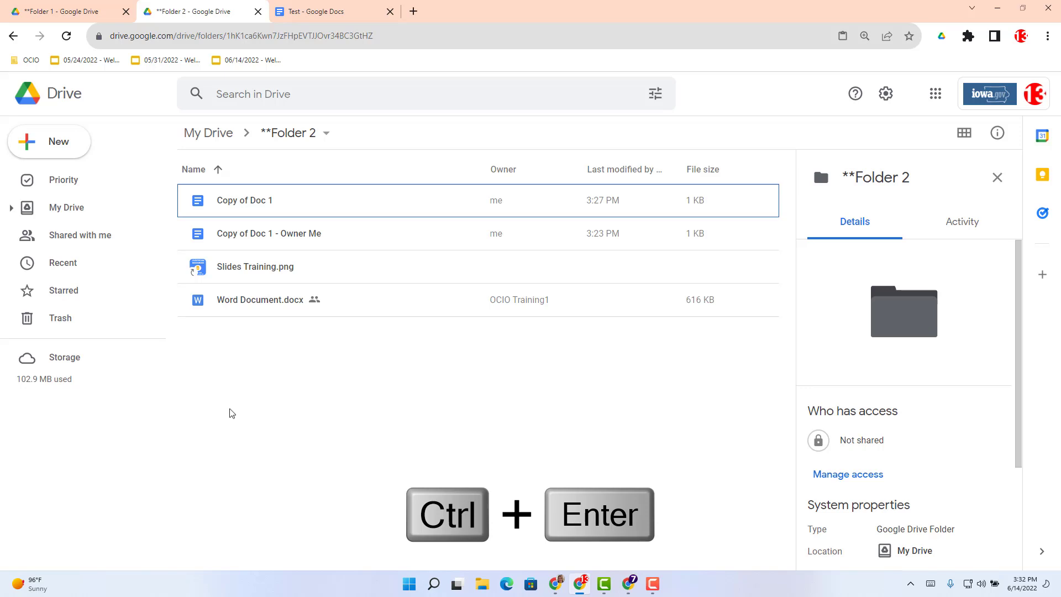
left_click(231, 213)
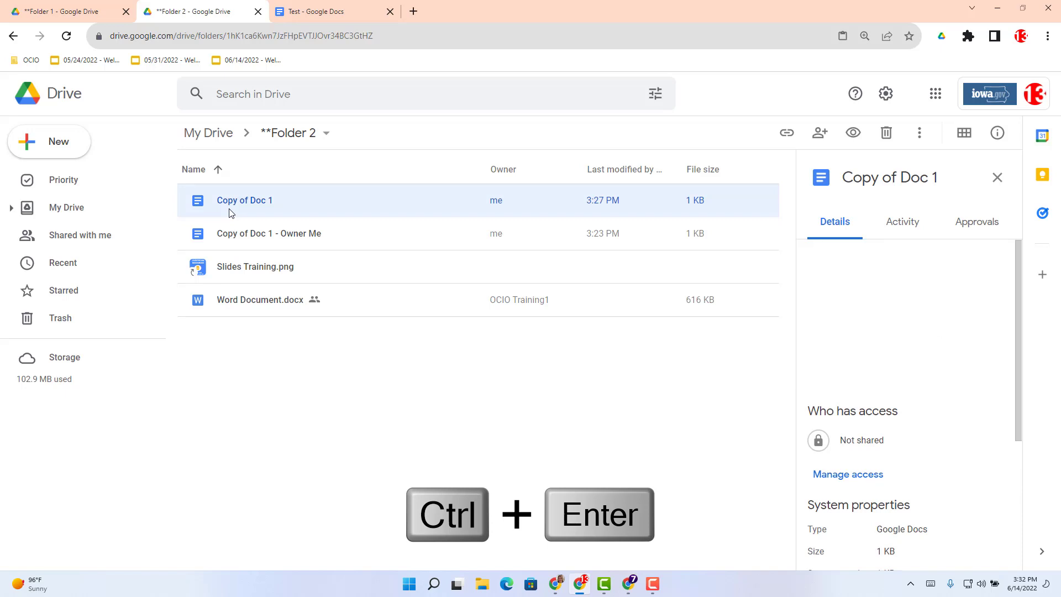
key("ctrl+Return")
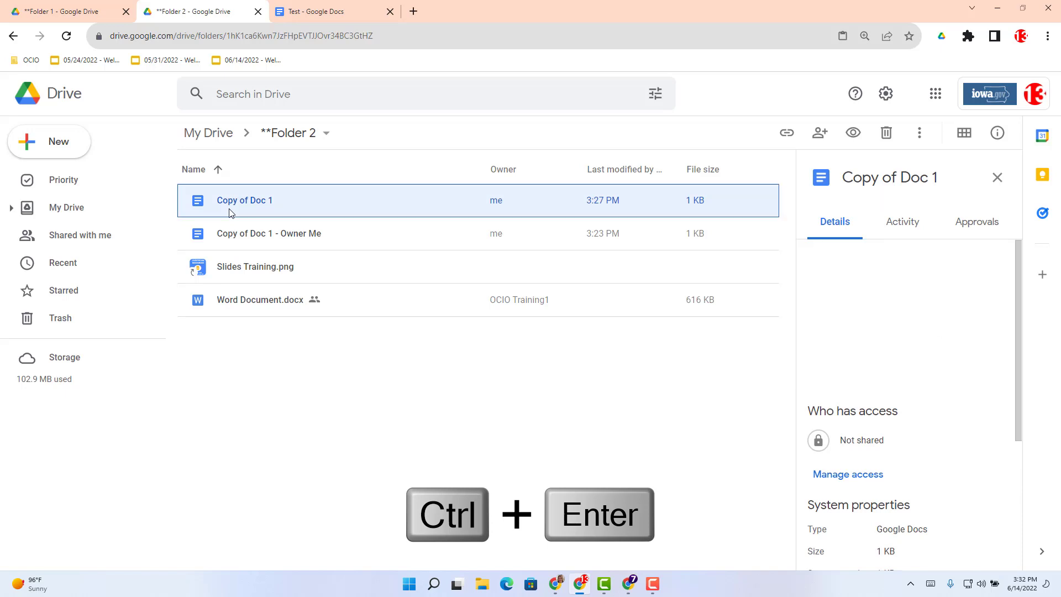